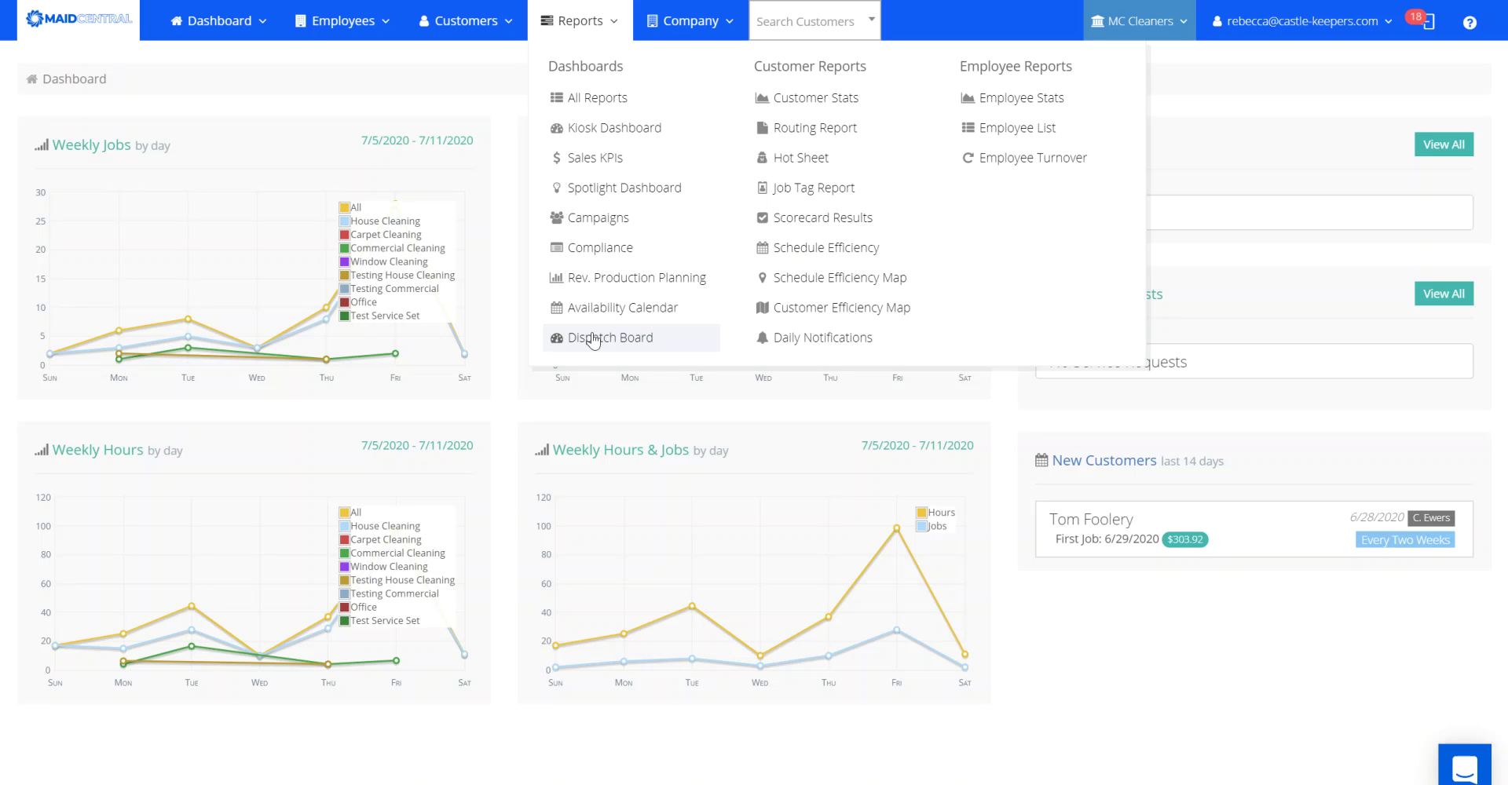
# Step: Set the Dispatch Board report's filters to 07/12/2020 through 07/18/2020 with the First Time In and Welcome Bag job tags
pyautogui.click(593, 339)
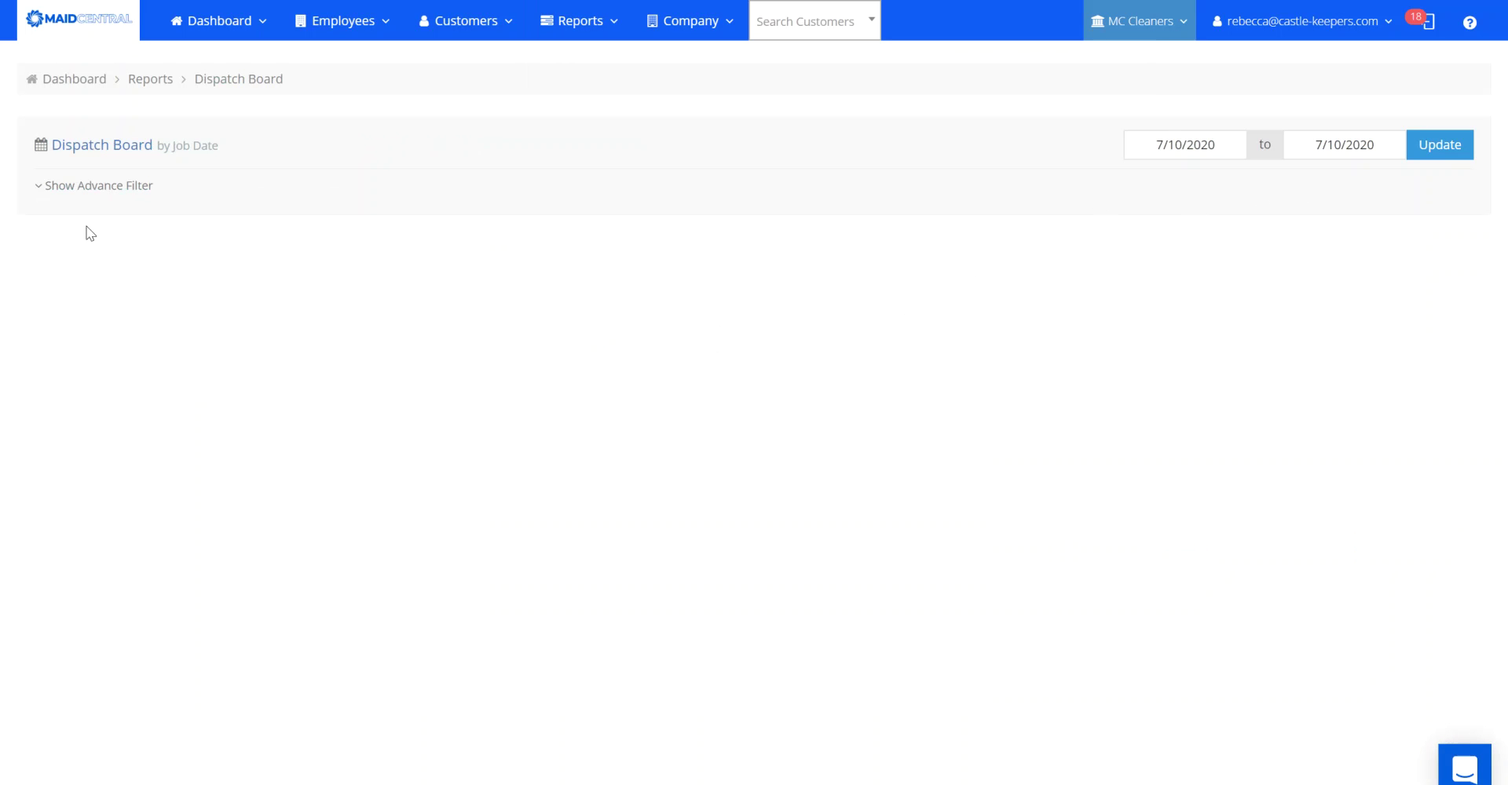
pyautogui.click(82, 191)
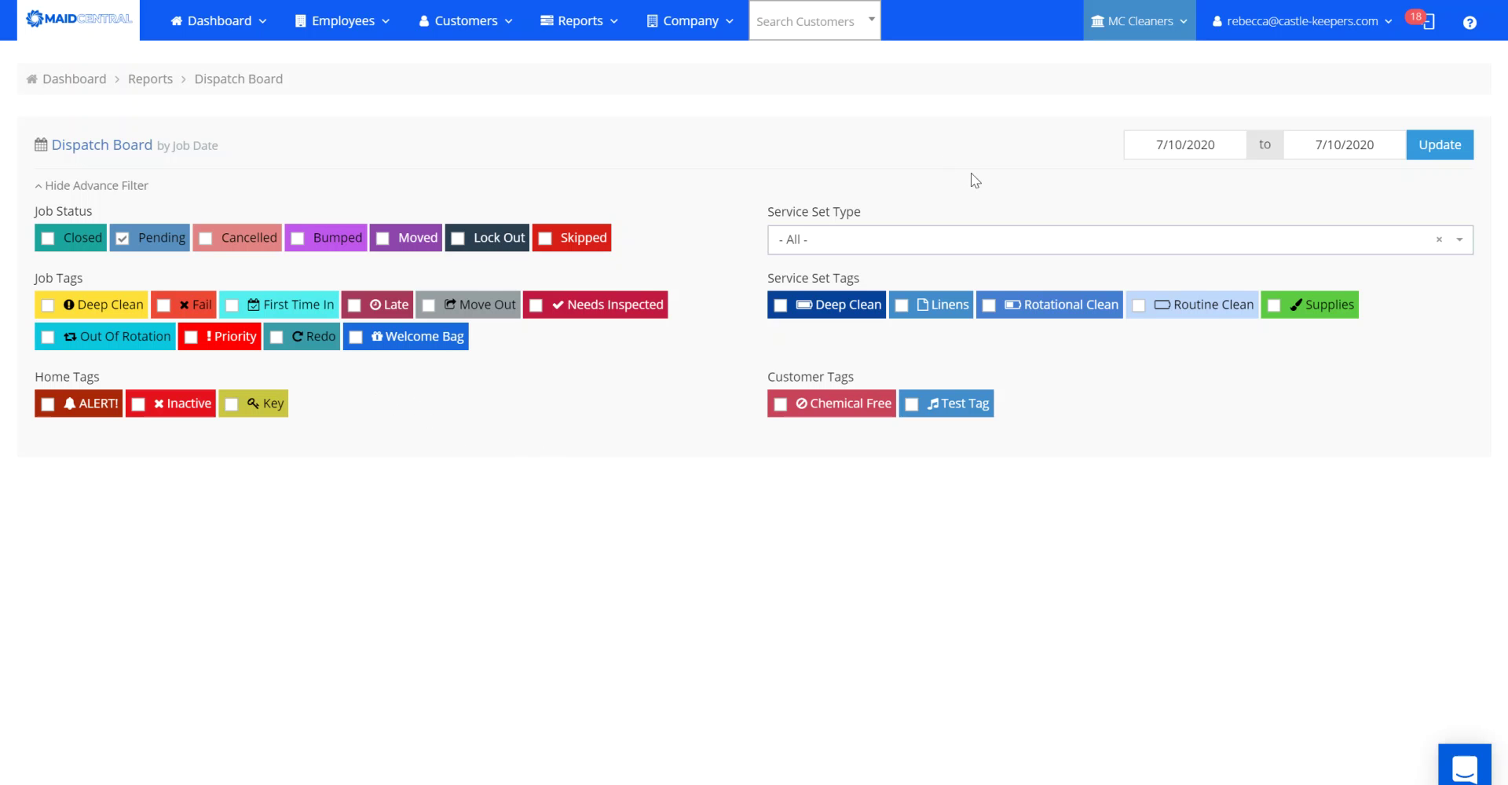
pyautogui.click(1184, 145)
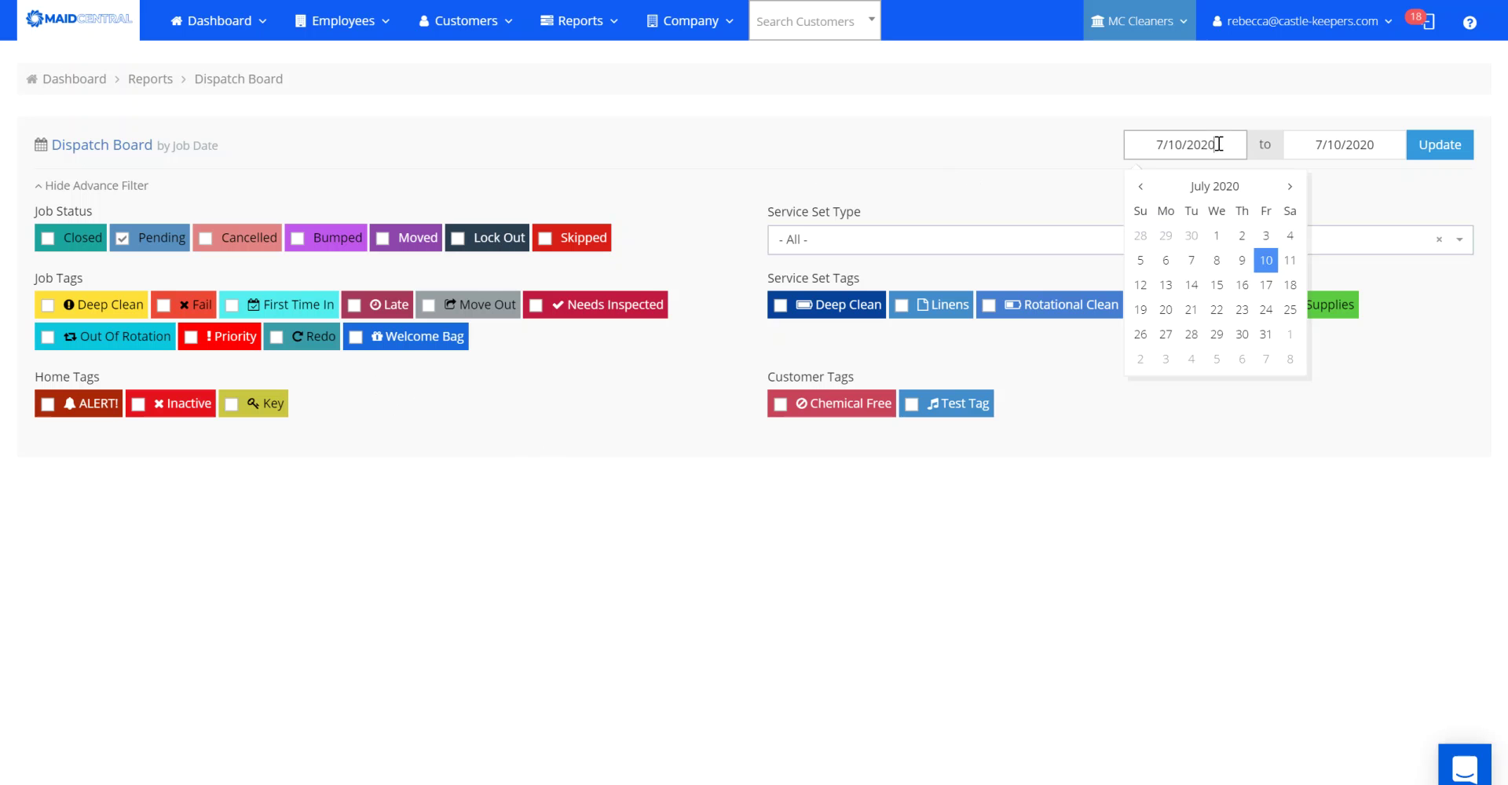
pyautogui.click(1141, 289)
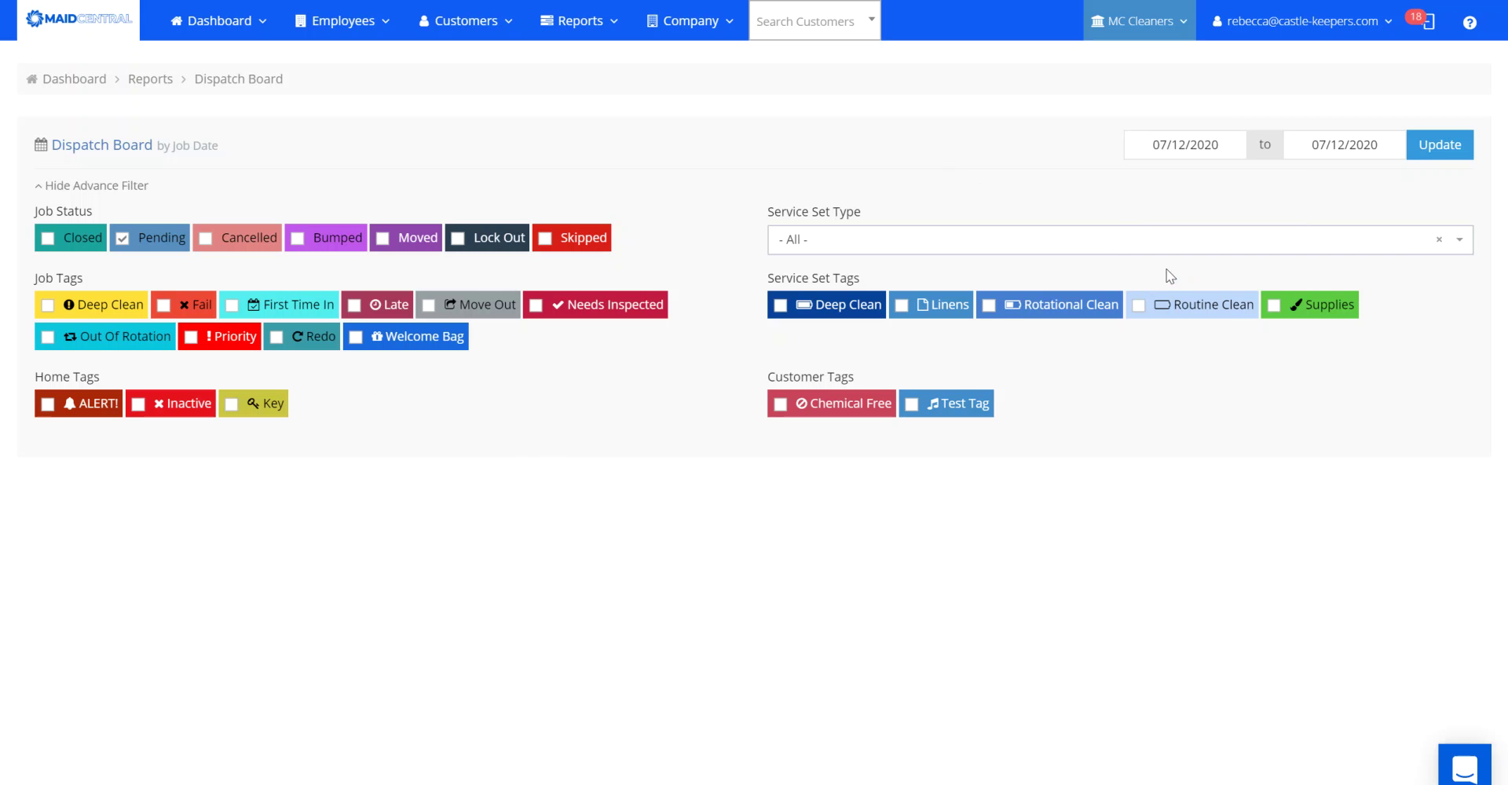
pyautogui.click(1387, 146)
pyautogui.click(1449, 285)
pyautogui.click(248, 305)
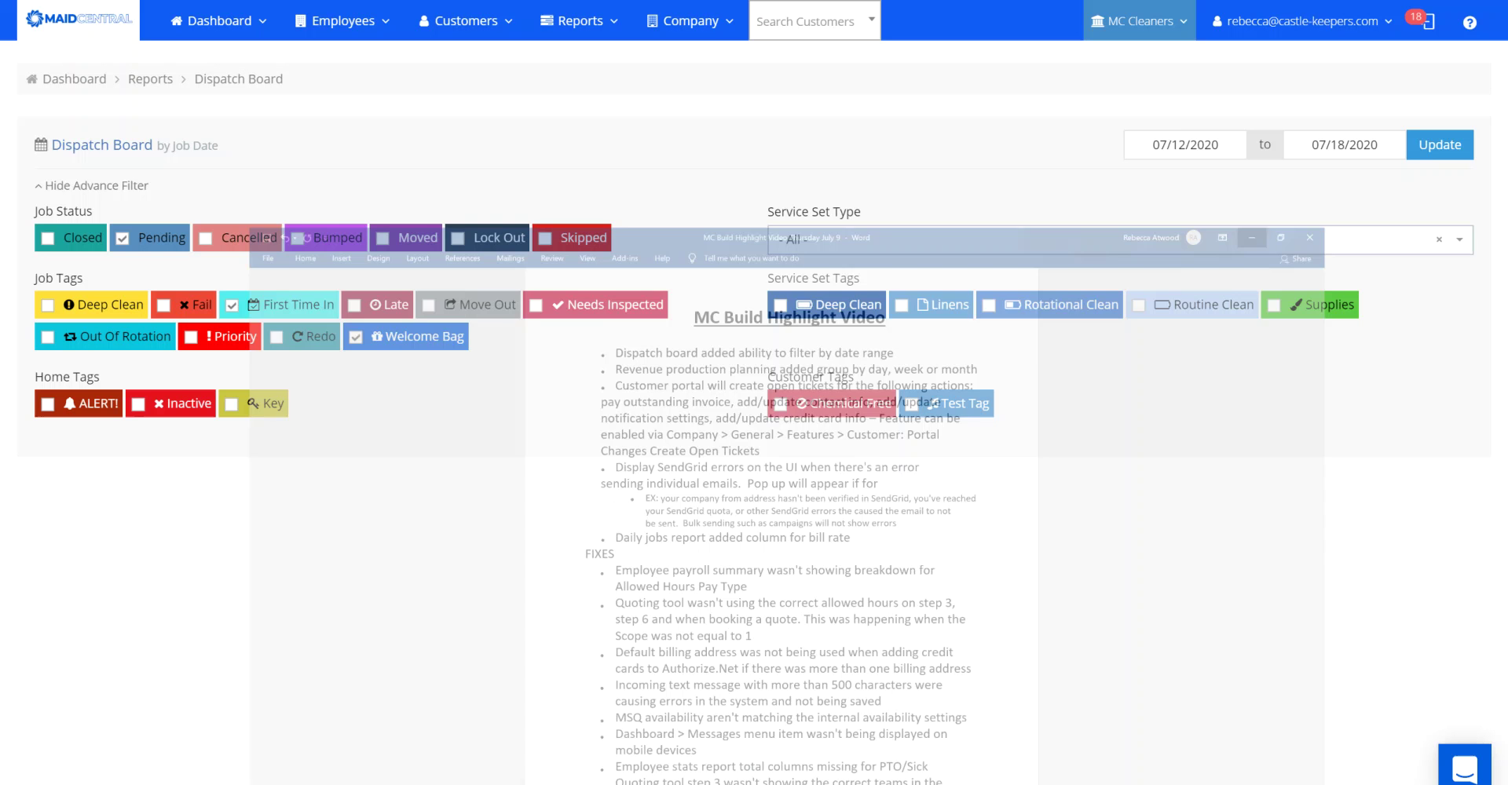
# Step: Open the Revenue Production Planning report and group its revenue by Week
pyautogui.click(582, 25)
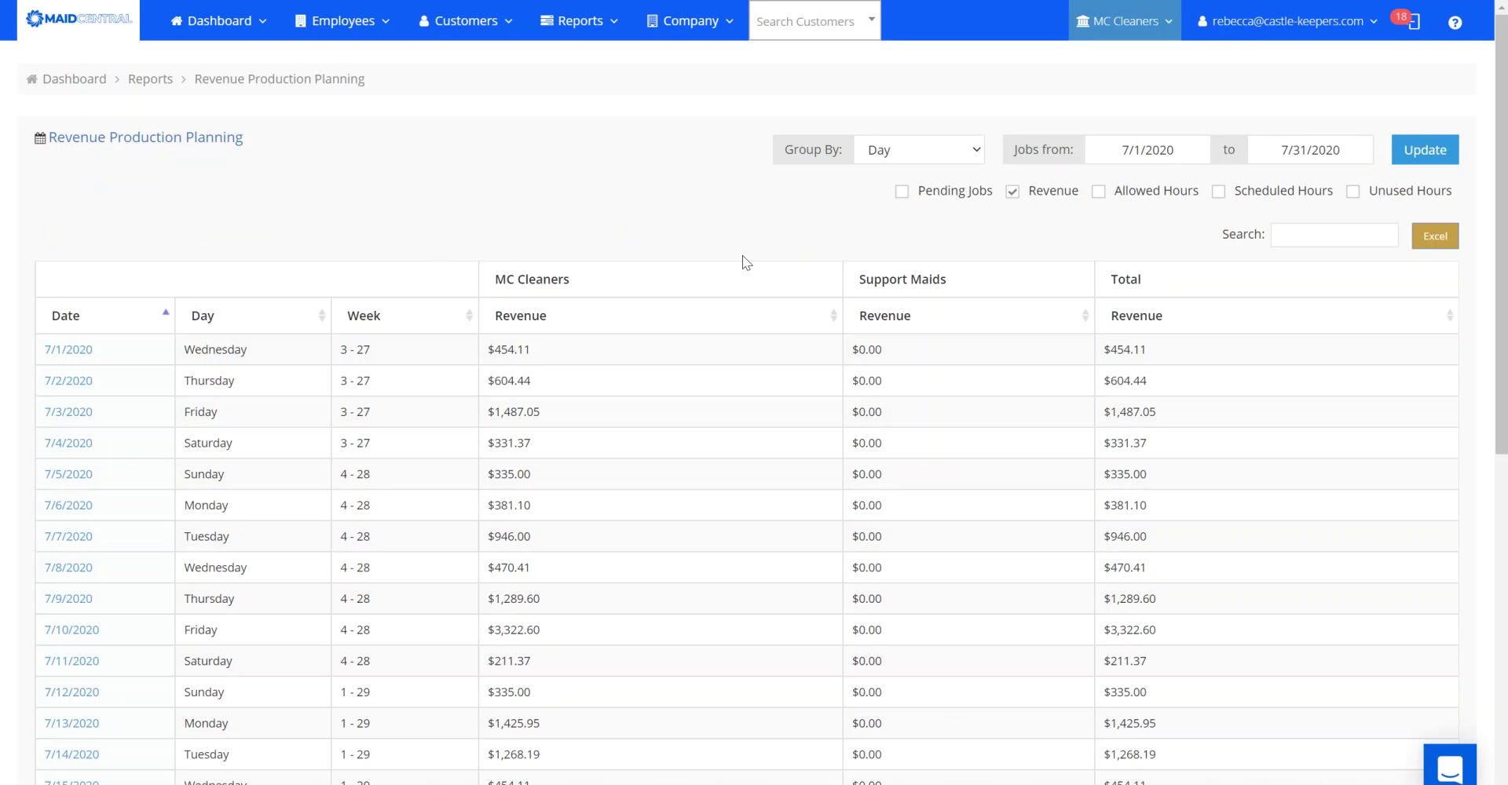
pyautogui.moveTo(1506, 173)
pyautogui.mouseDown()
pyautogui.moveTo(1486, 549)
pyautogui.moveTo(1486, 154)
pyautogui.mouseUp()
pyautogui.click(977, 152)
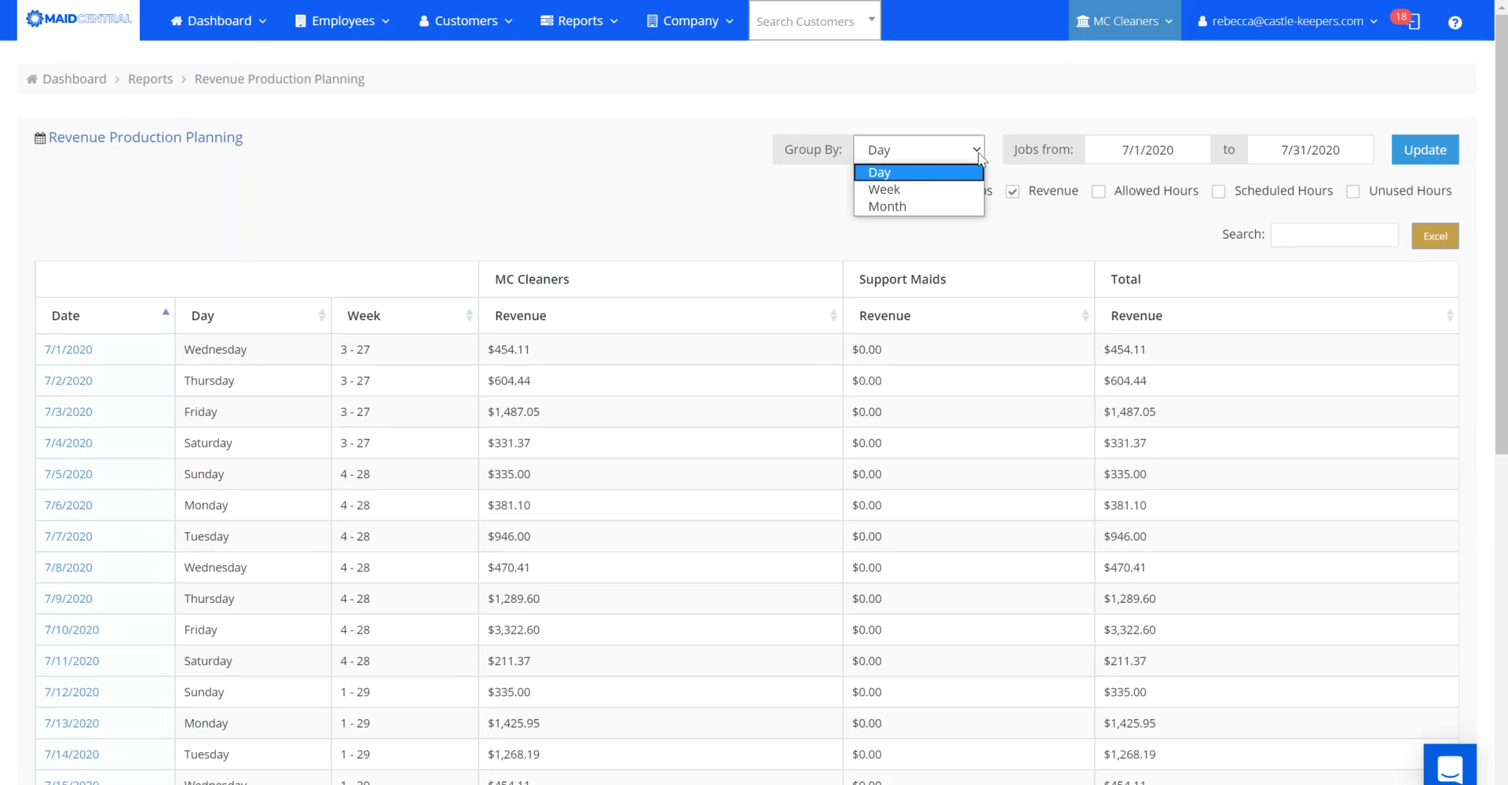
pyautogui.click(927, 190)
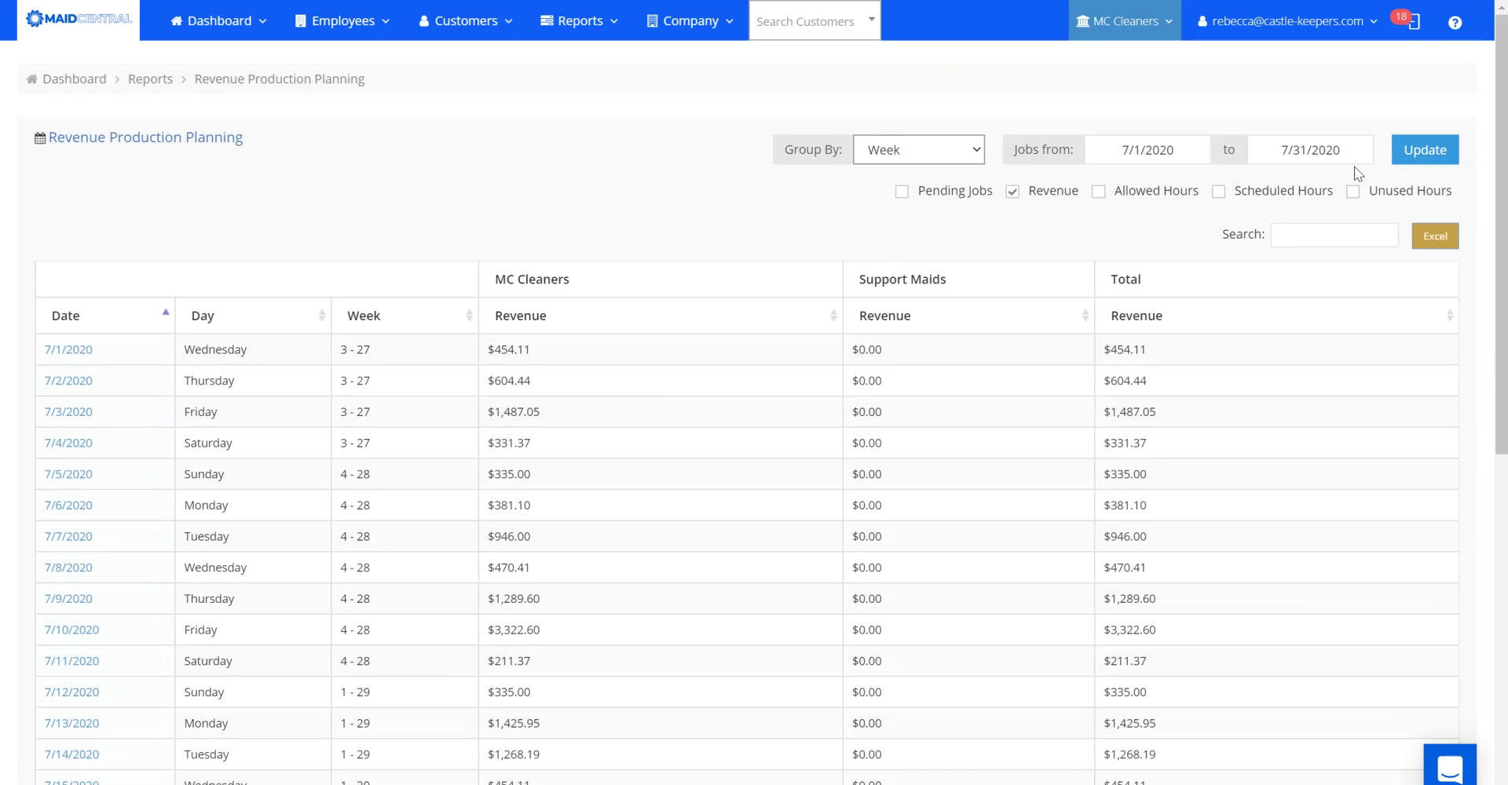
pyautogui.click(1420, 150)
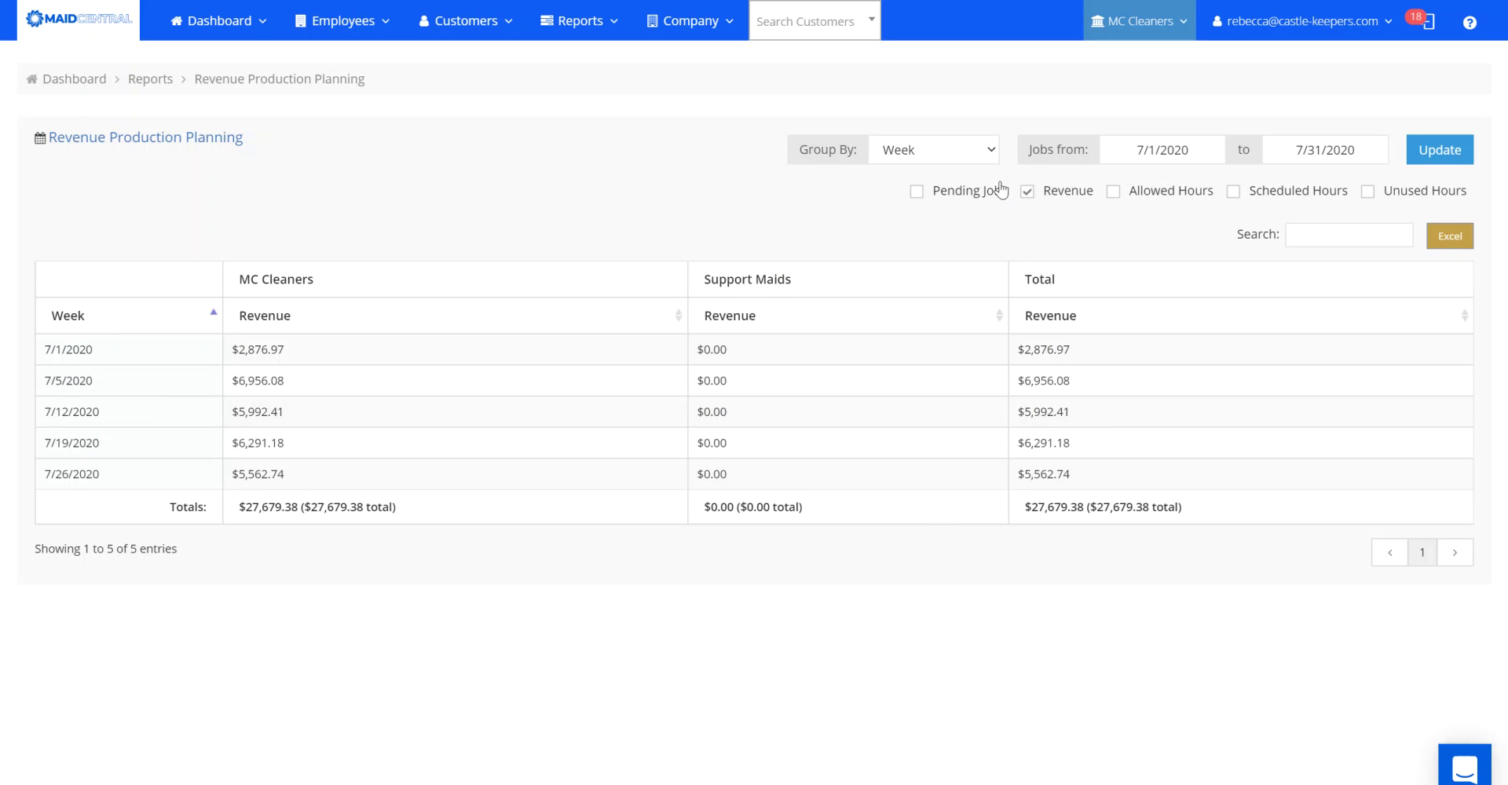
# Step: Regroup the Revenue Production Planning report by Month
pyautogui.click(992, 154)
pyautogui.click(952, 205)
pyautogui.click(1440, 150)
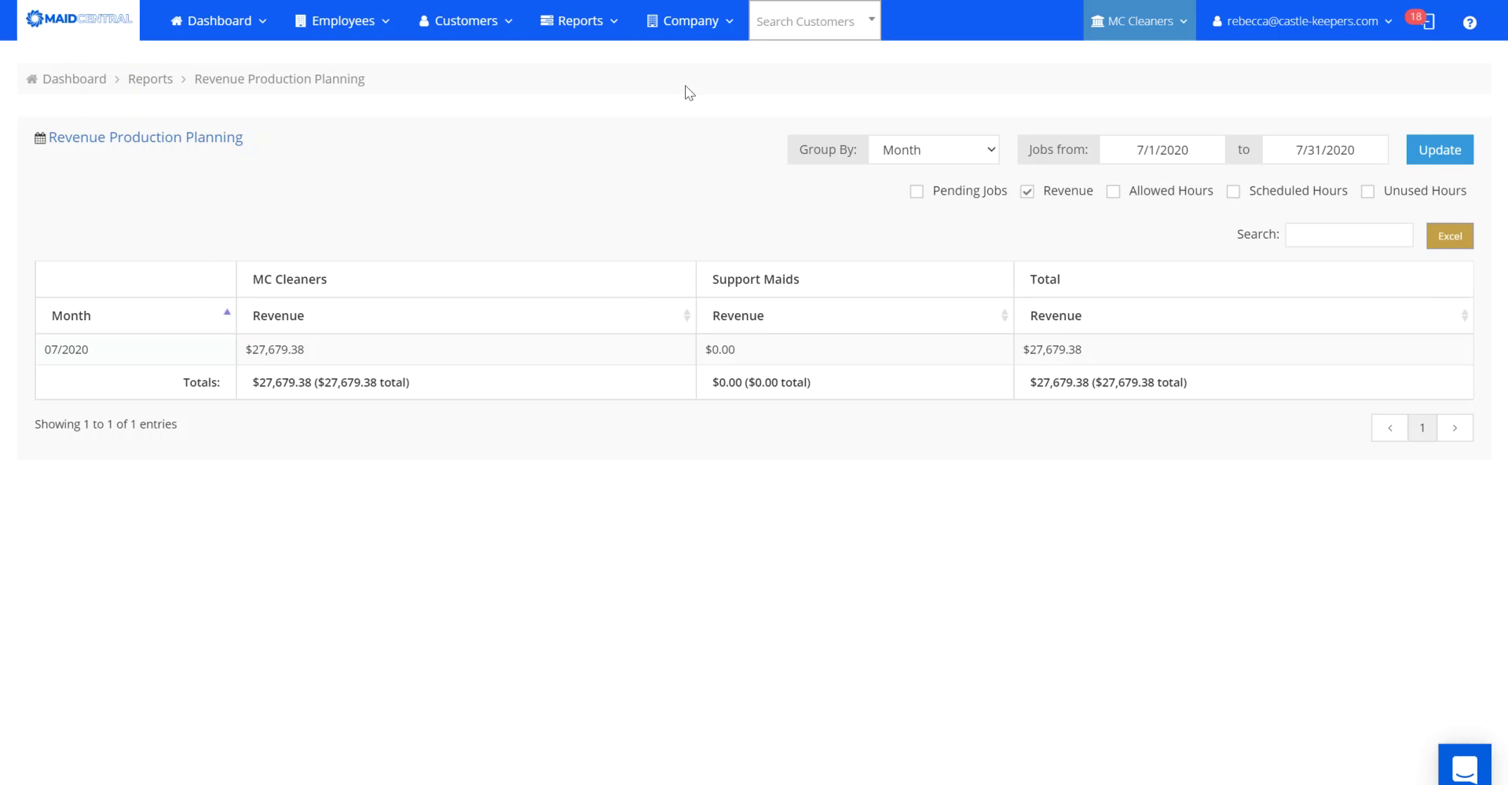
# Step: Save the company's general feature settings with Customer: Portal Changes Create Open Tickets enabled
pyautogui.click(683, 22)
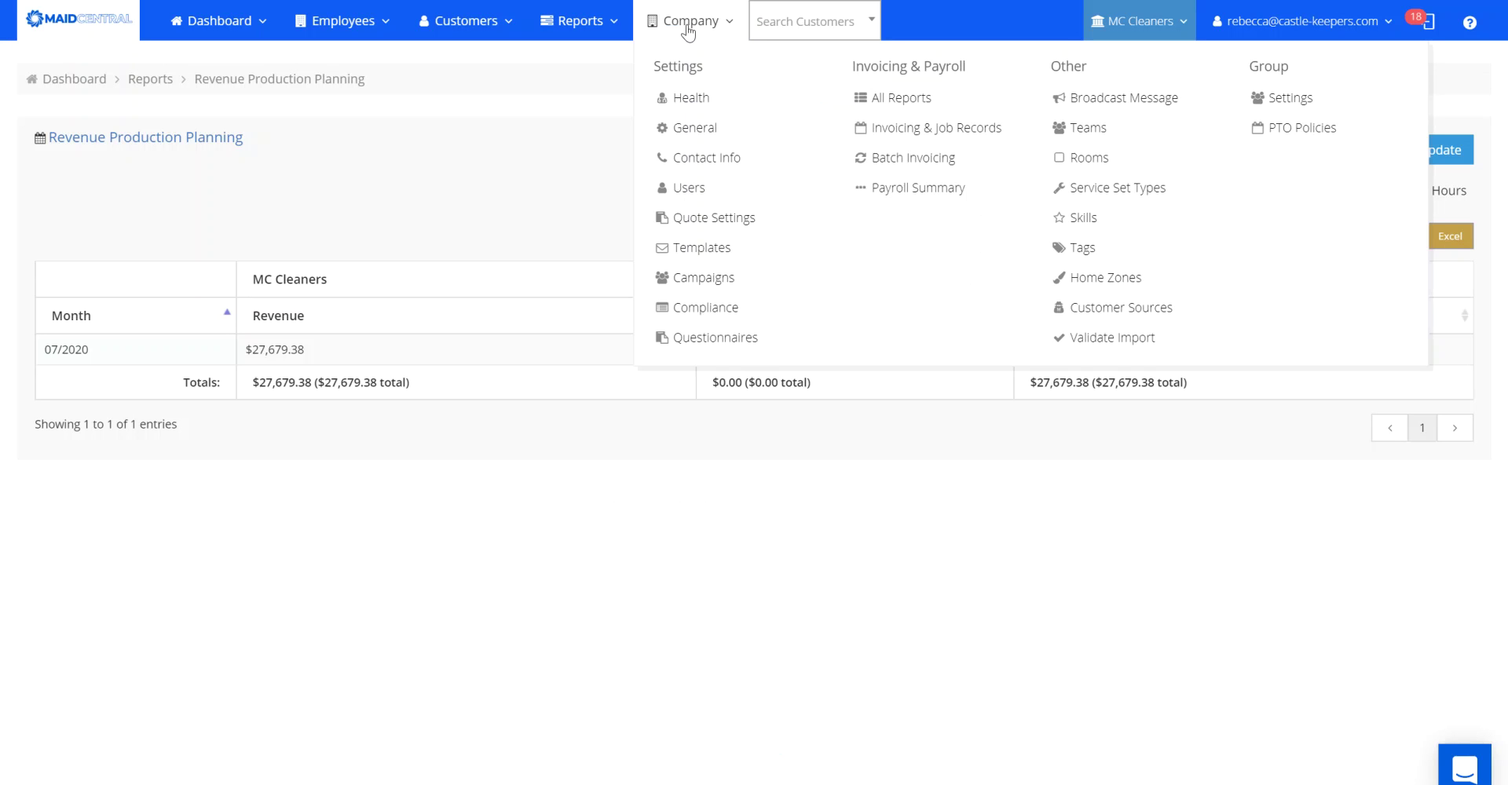
pyautogui.click(688, 128)
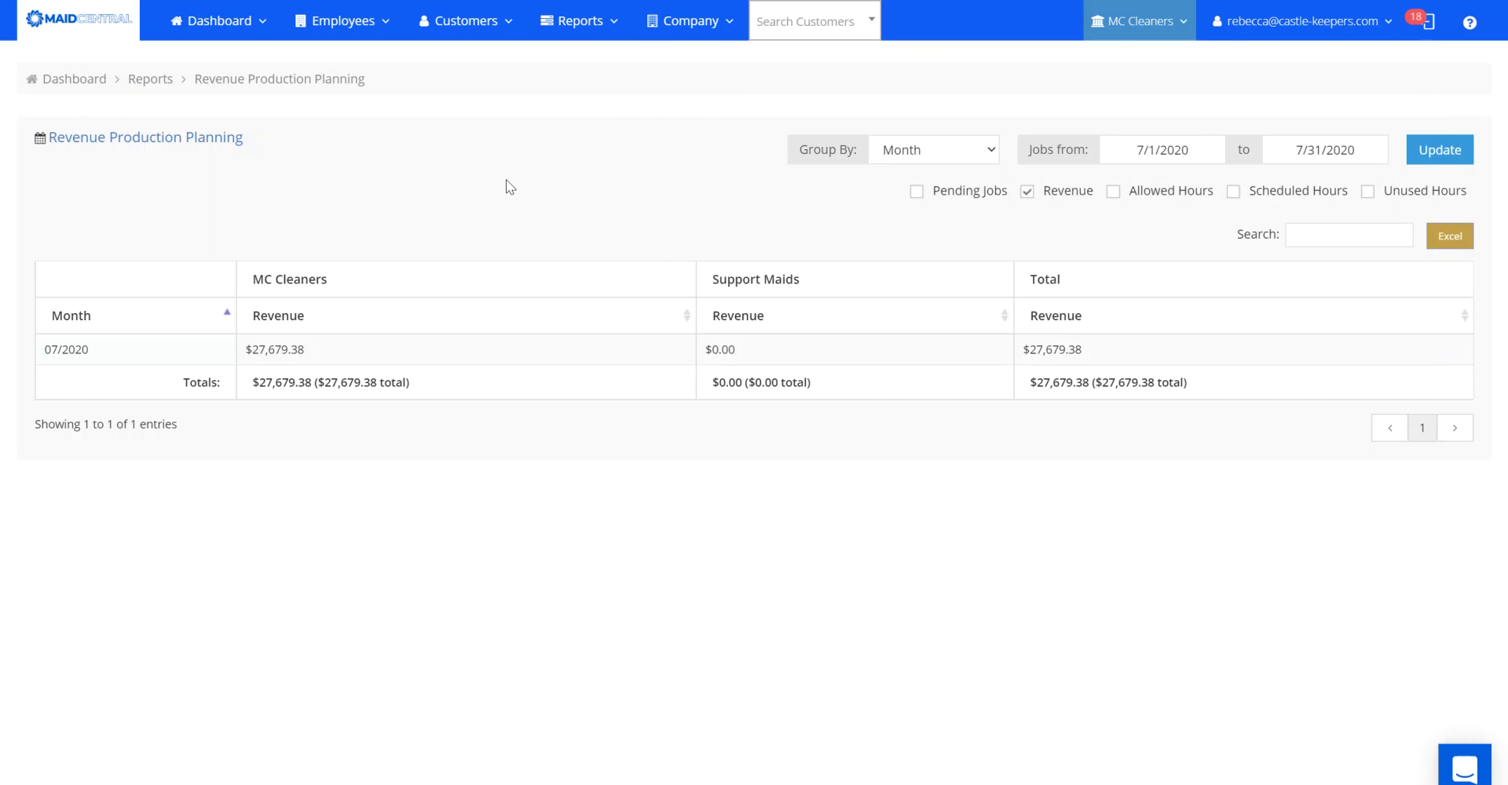
pyautogui.click(908, 151)
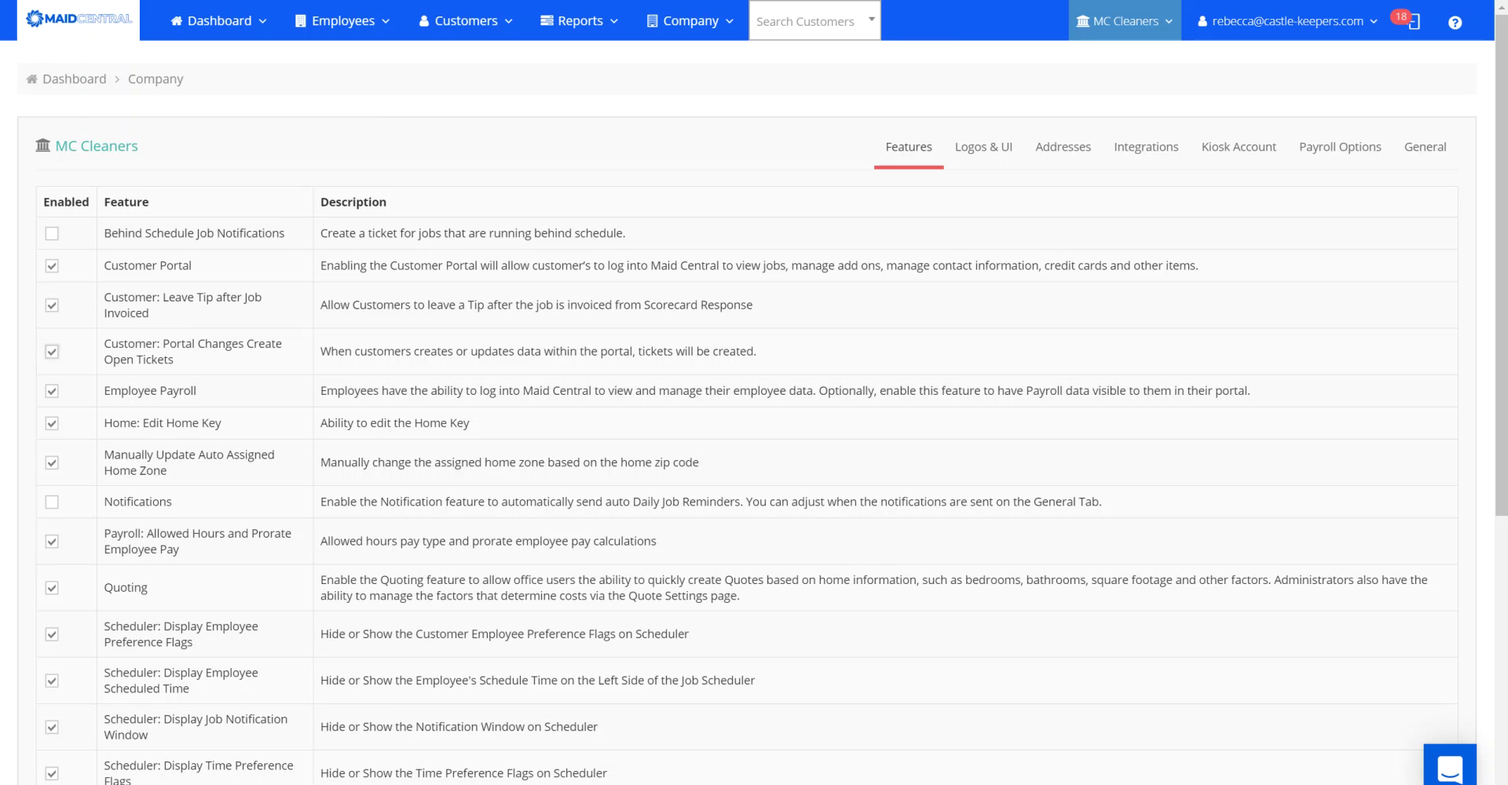
pyautogui.scroll(-5, 1426, 625)
pyautogui.click(48, 721)
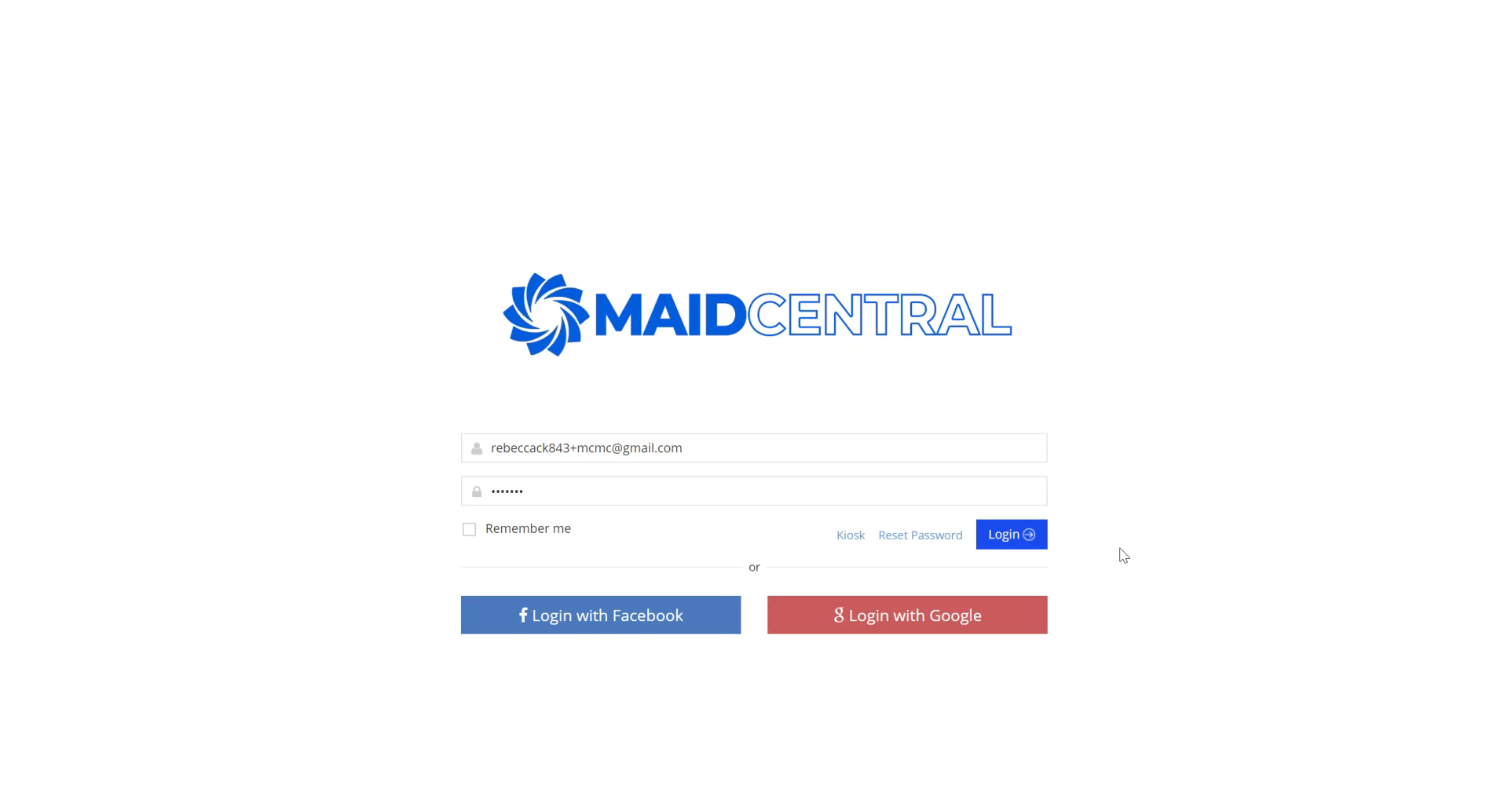
# Step: Log in to the customer portal and create an Email notification preference for the customer's address, timed for Job Completed
pyautogui.click(1004, 536)
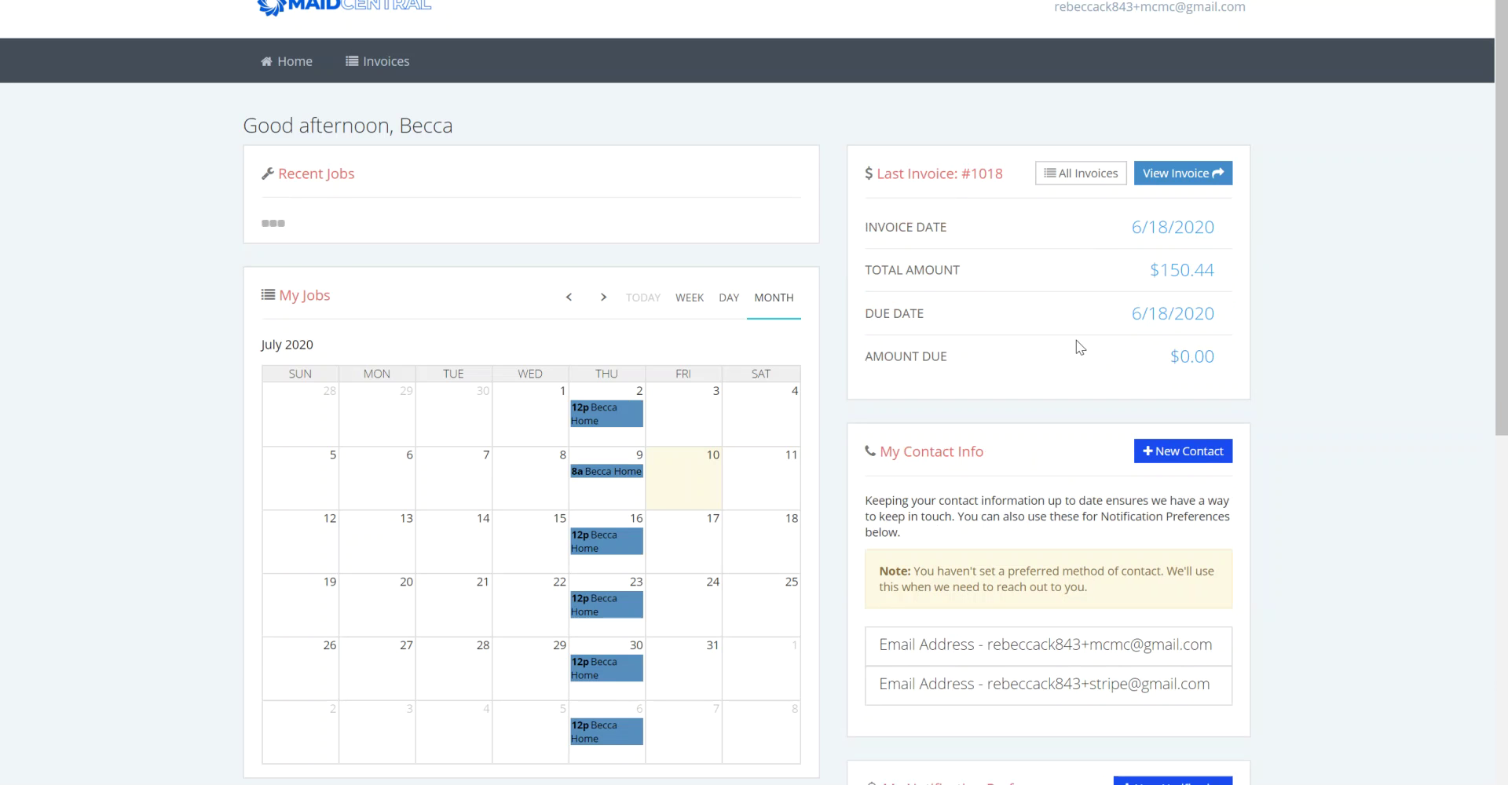
pyautogui.moveTo(1502, 193); pyautogui.dragTo(1473, 252)
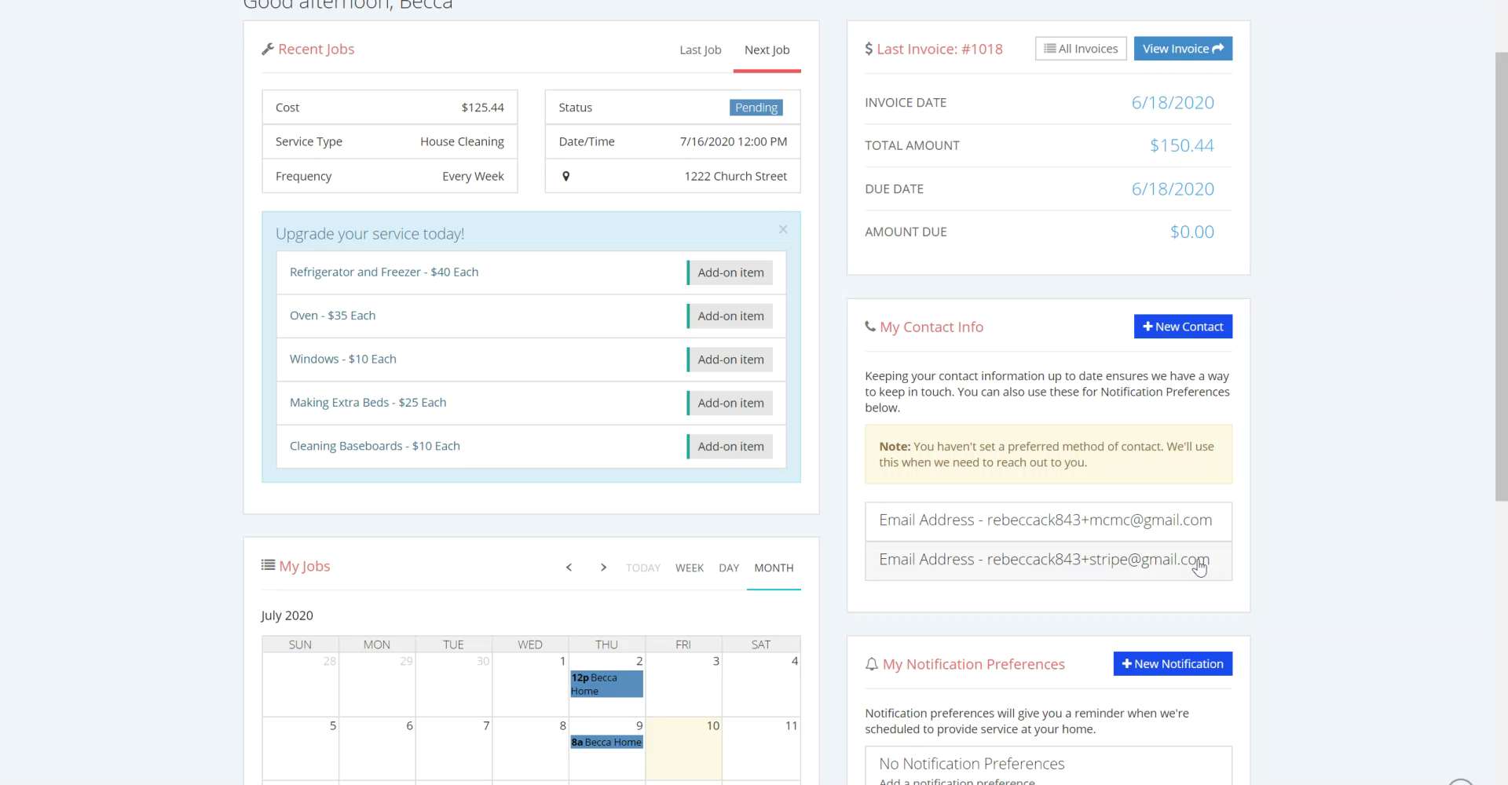
pyautogui.click(1168, 666)
pyautogui.click(471, 205)
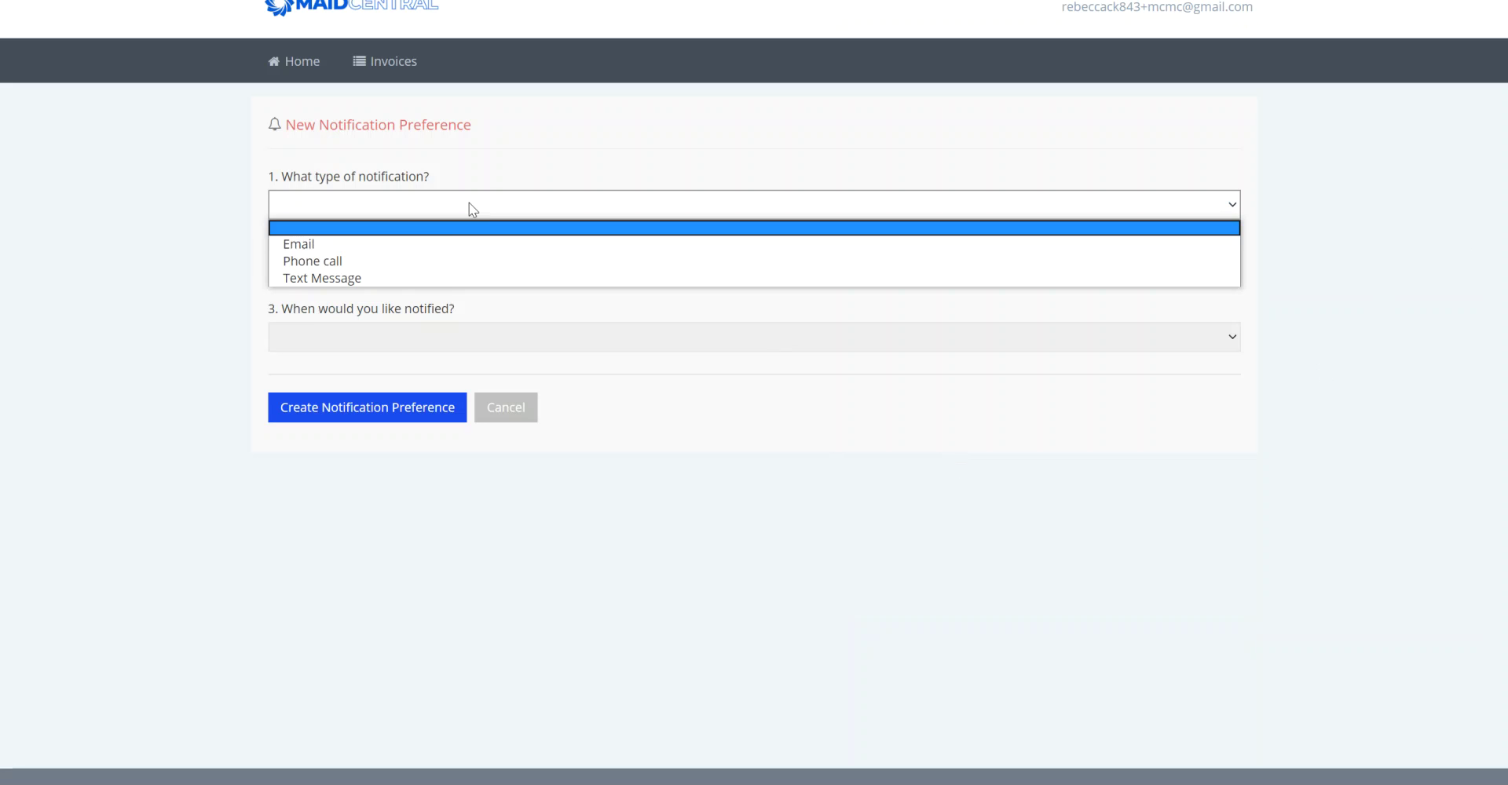
pyautogui.click(437, 244)
pyautogui.click(426, 275)
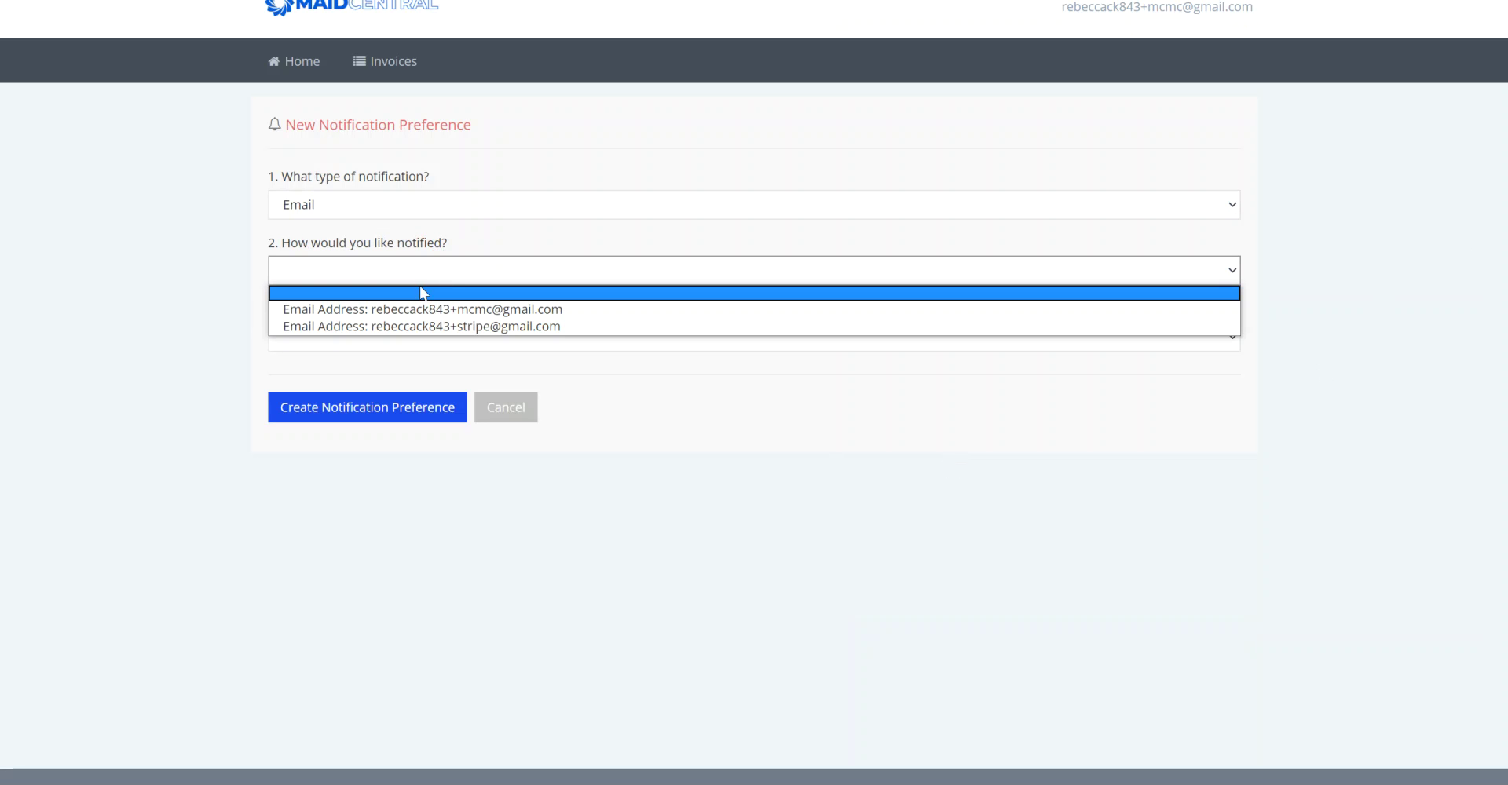
pyautogui.click(404, 336)
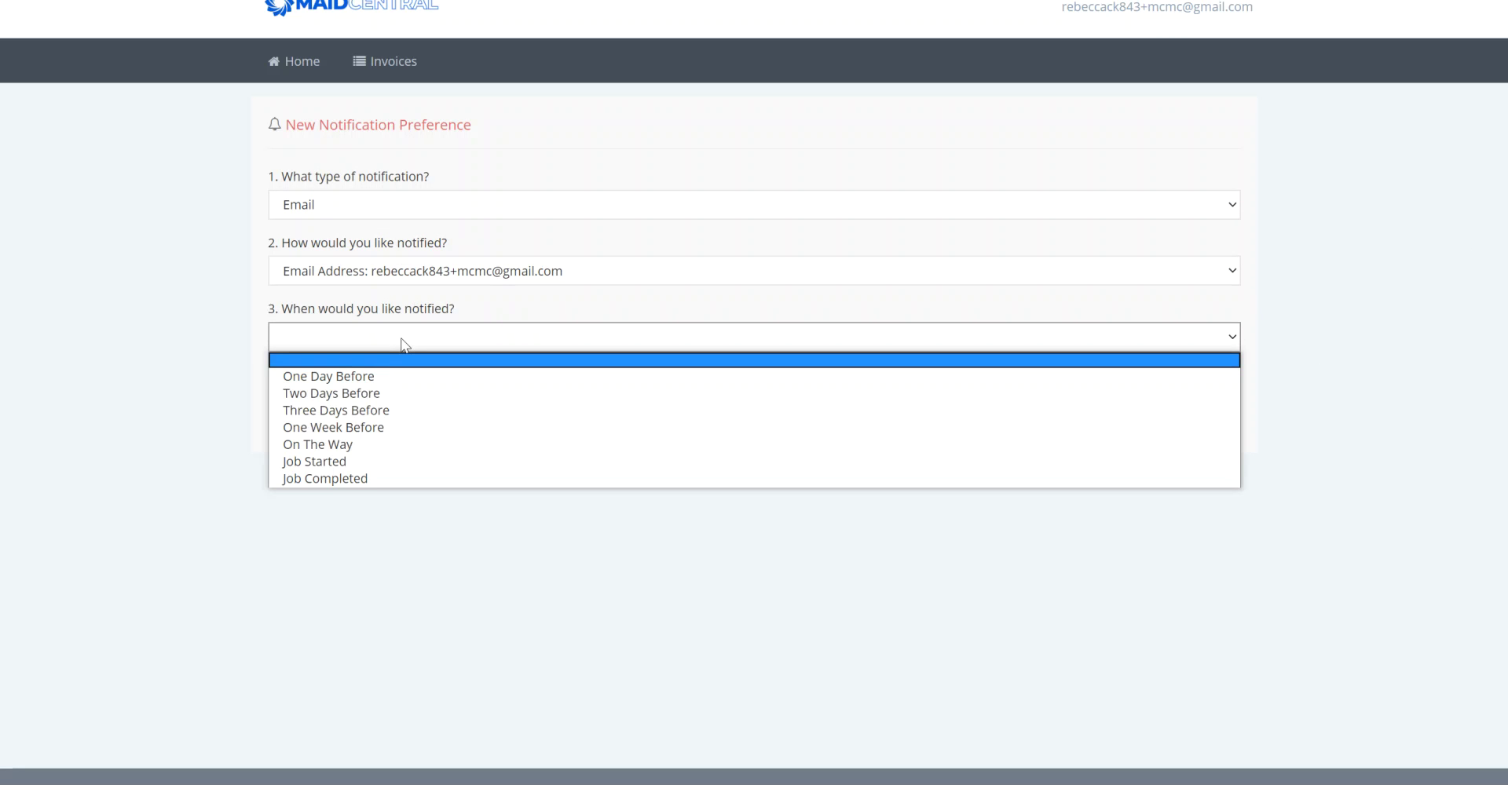
pyautogui.click(371, 479)
pyautogui.click(345, 405)
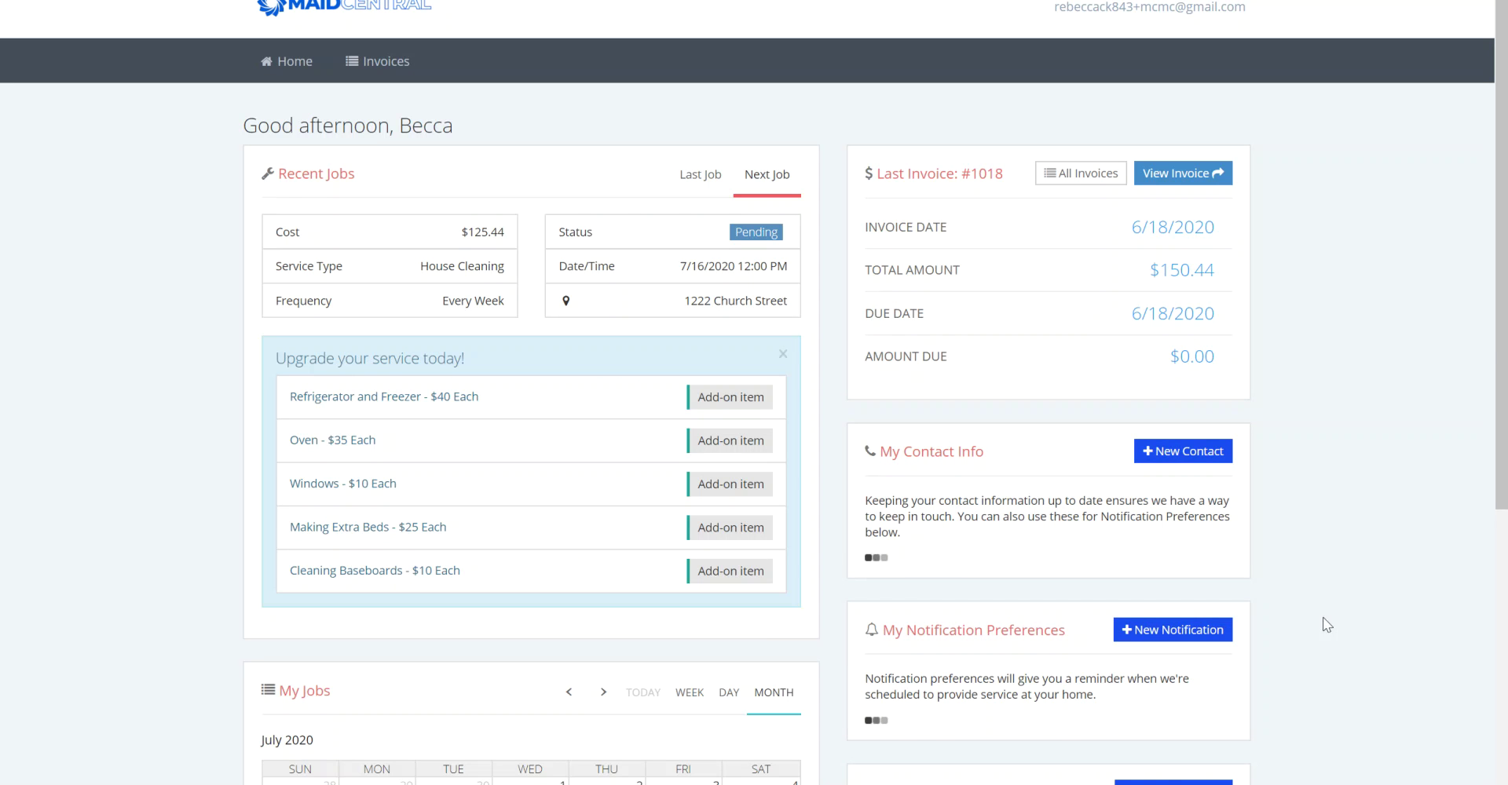
pyautogui.scroll(-9, 1473, 428)
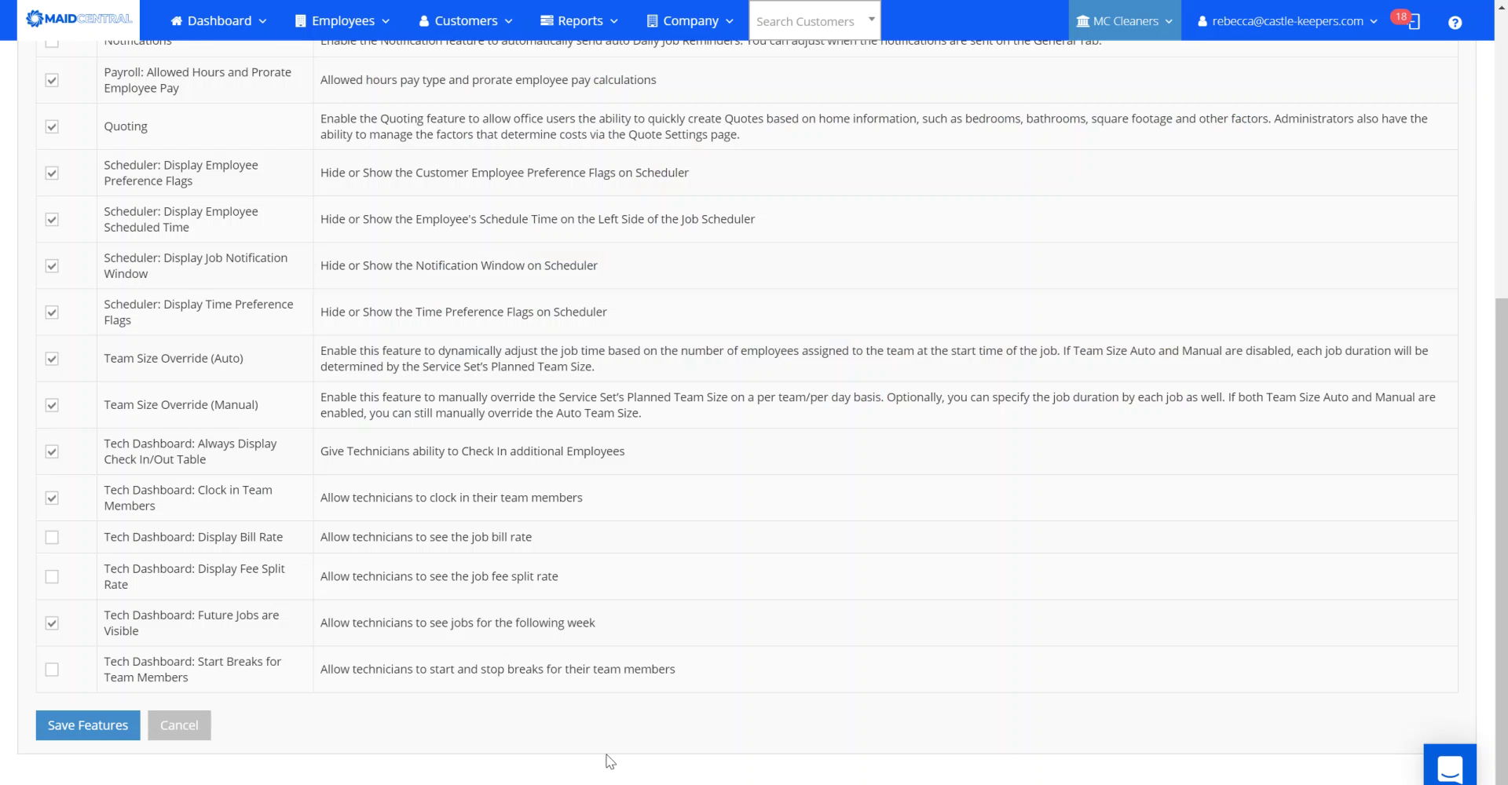
# Step: Check the open tickets on the company's Main Dashboard, and switch to the MC Build Highlight Video document in Word
pyautogui.click(208, 22)
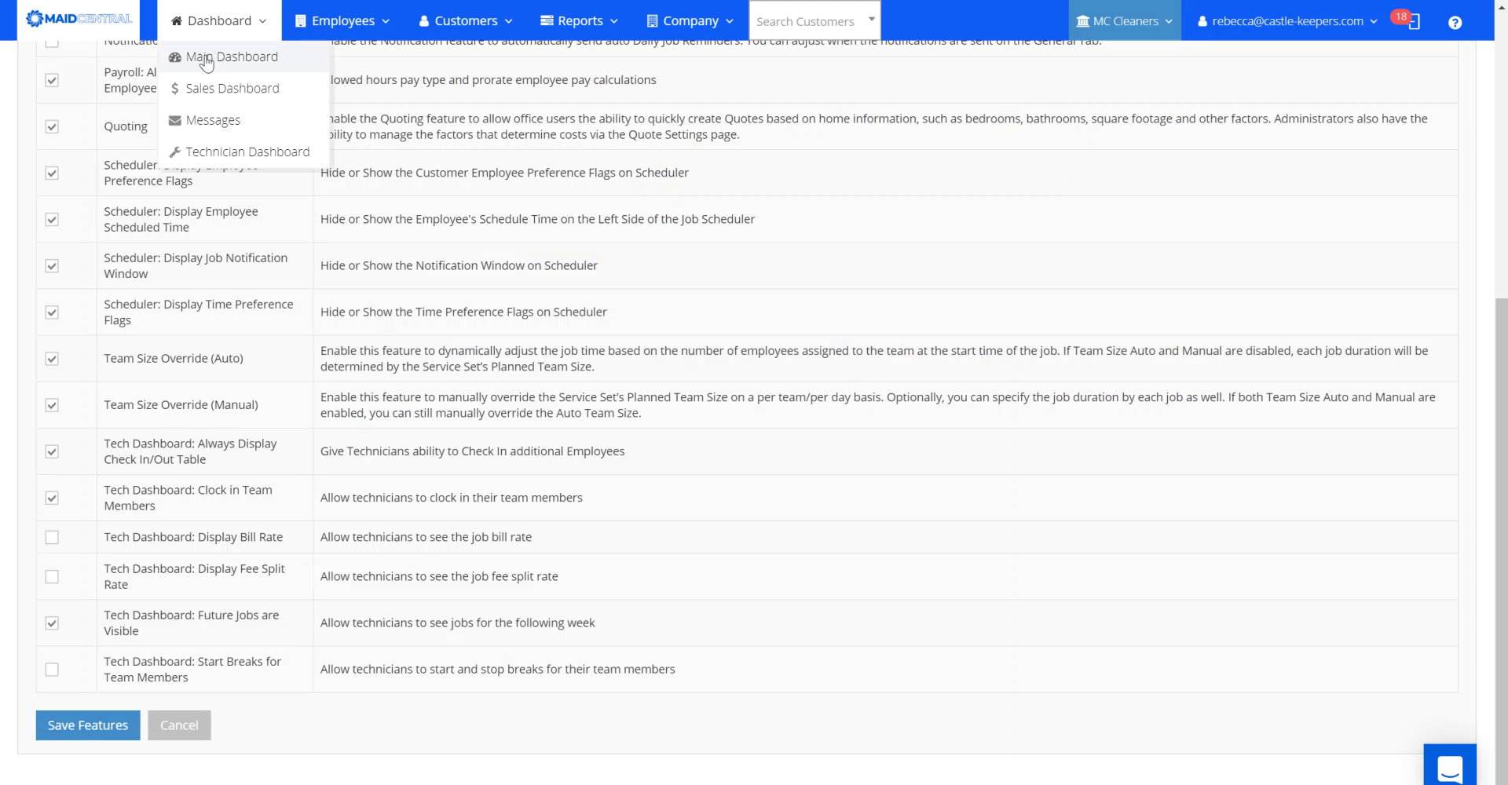
pyautogui.click(206, 58)
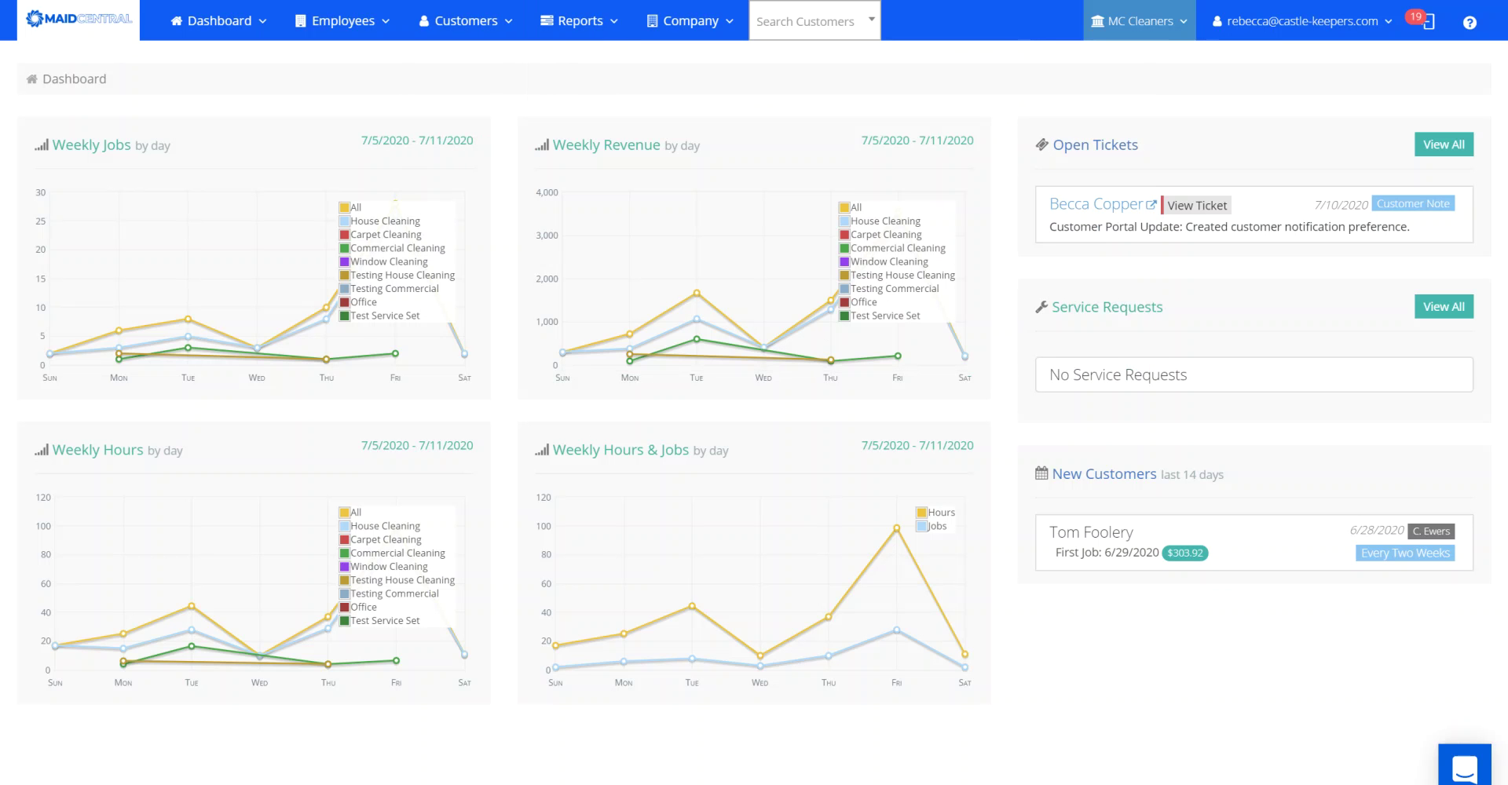
pyautogui.click(721, 782)
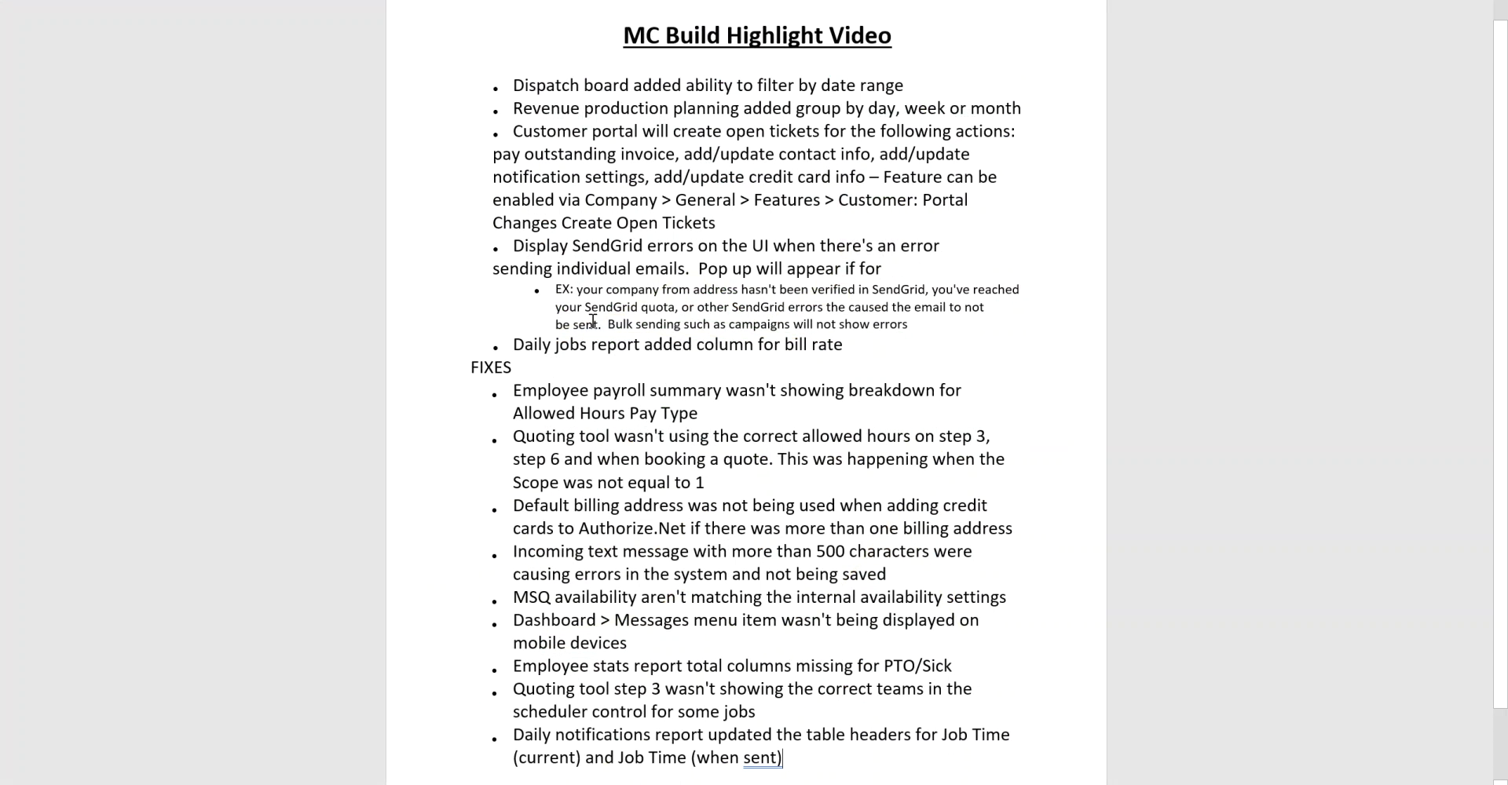